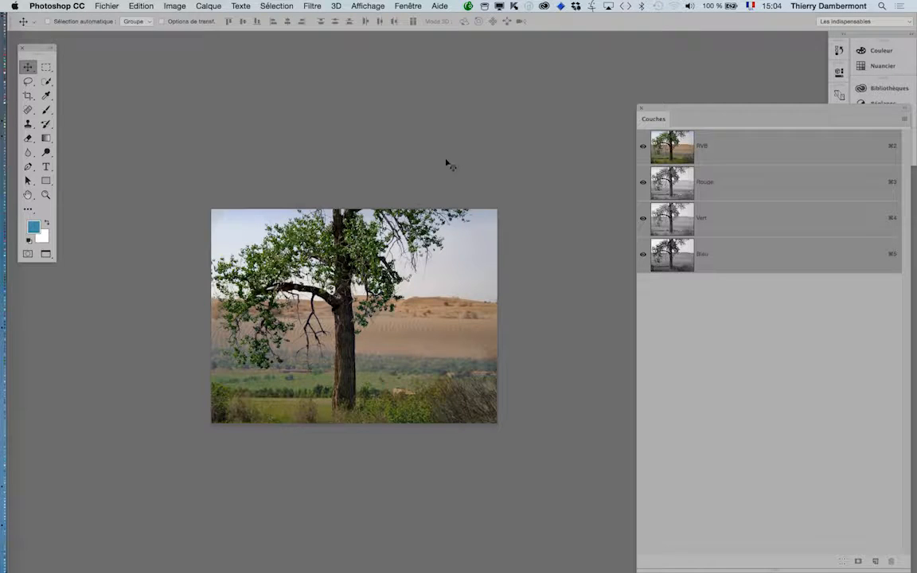
Move the Couches panel clear of the image and activate the Crop tool on the photo
drag(671, 107, 588, 63)
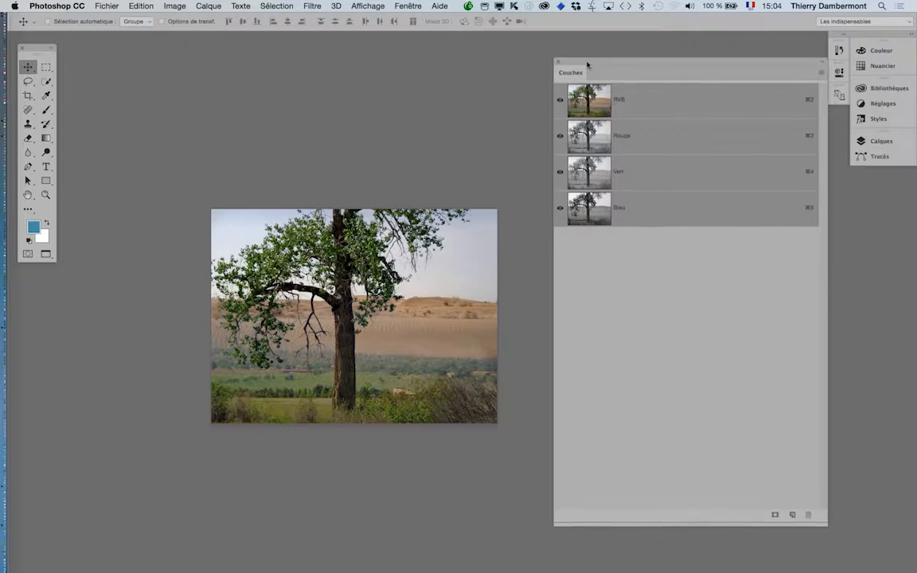
scroll(343, 283, down, 2)
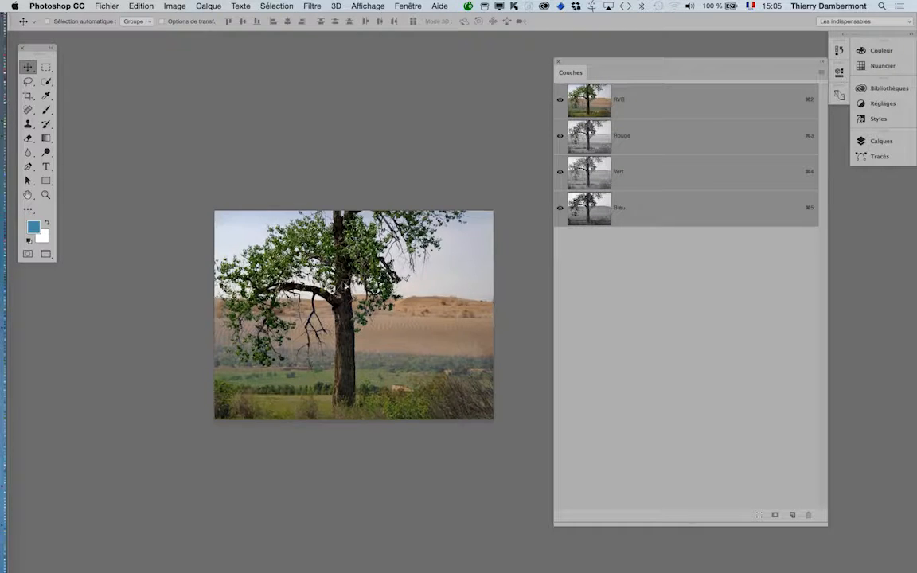
drag(299, 274, 231, 249)
drag(269, 312, 285, 314)
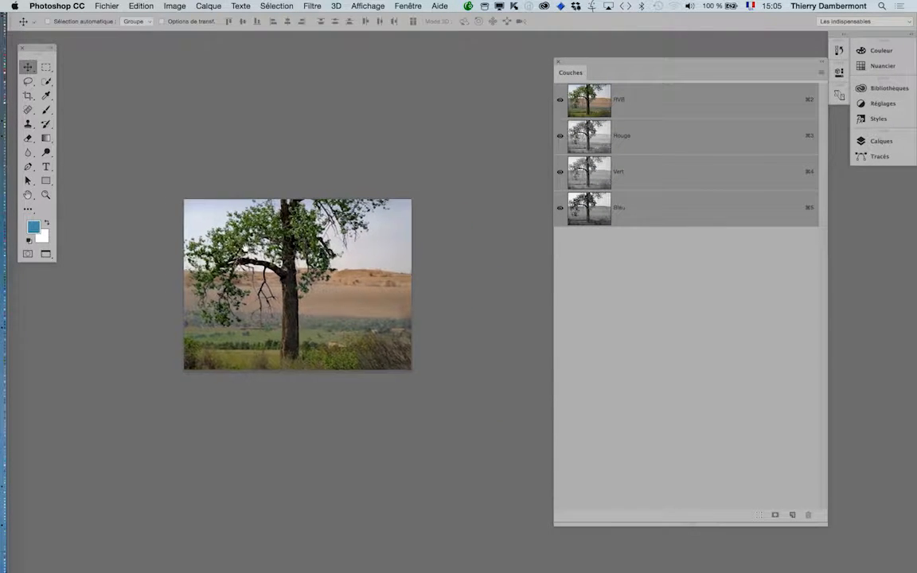
scroll(223, 237, down, 2)
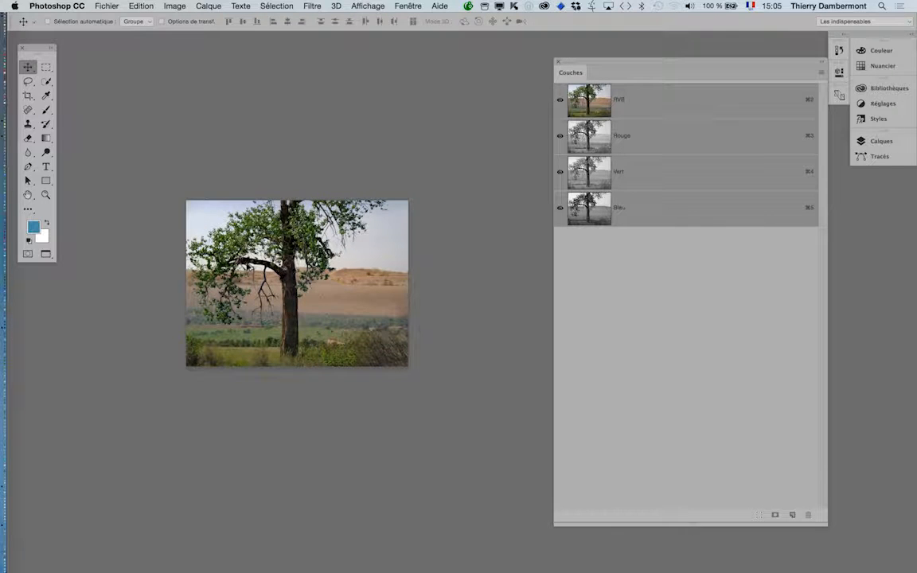
click(32, 100)
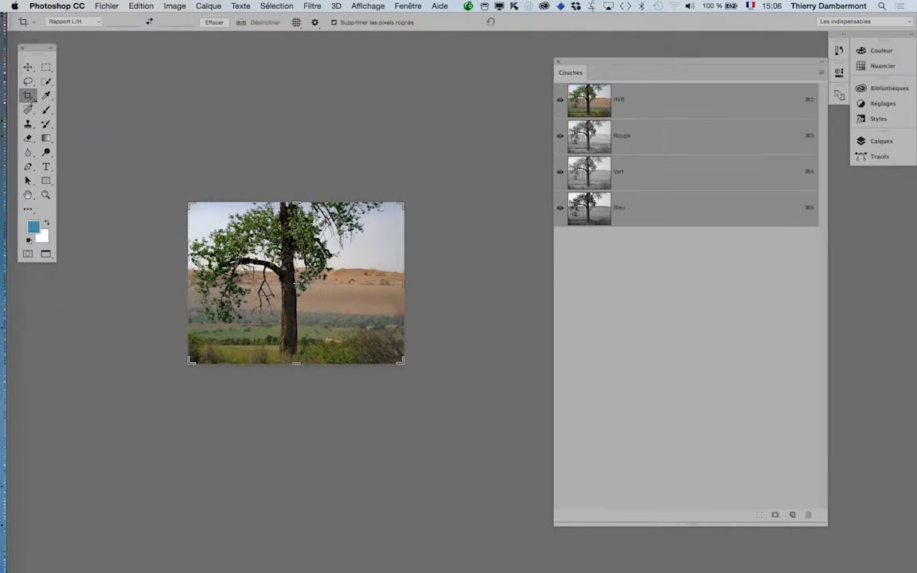
drag(577, 65, 675, 220)
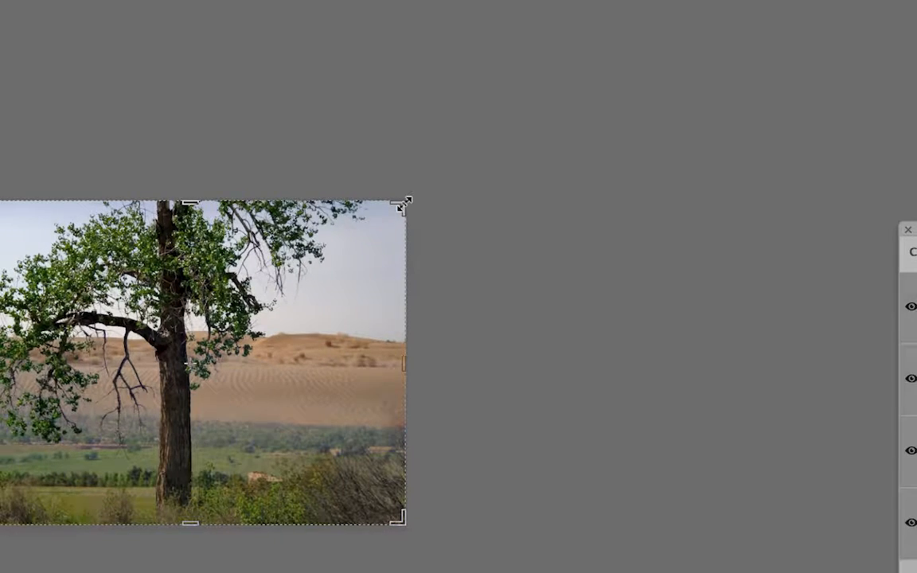
drag(404, 205, 446, 175)
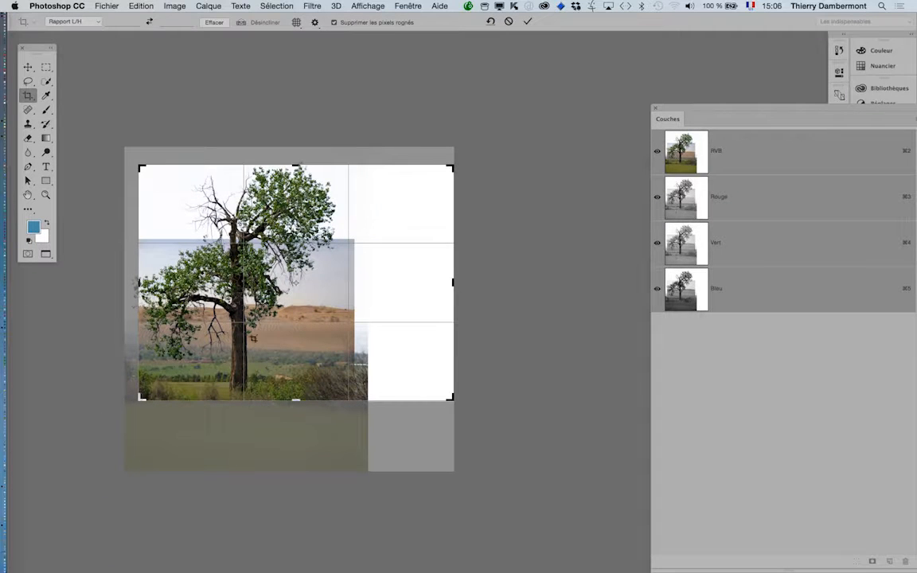
drag(140, 398, 94, 434)
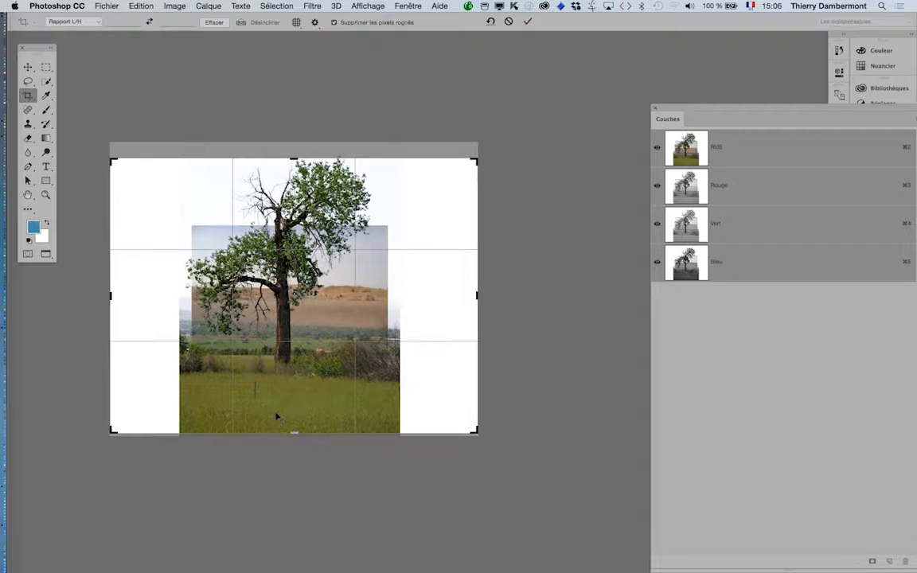
drag(476, 154, 492, 147)
mouse_move(424, 291)
mouse_down()
mouse_move(422, 262)
mouse_move(434, 280)
mouse_move(427, 281)
mouse_up()
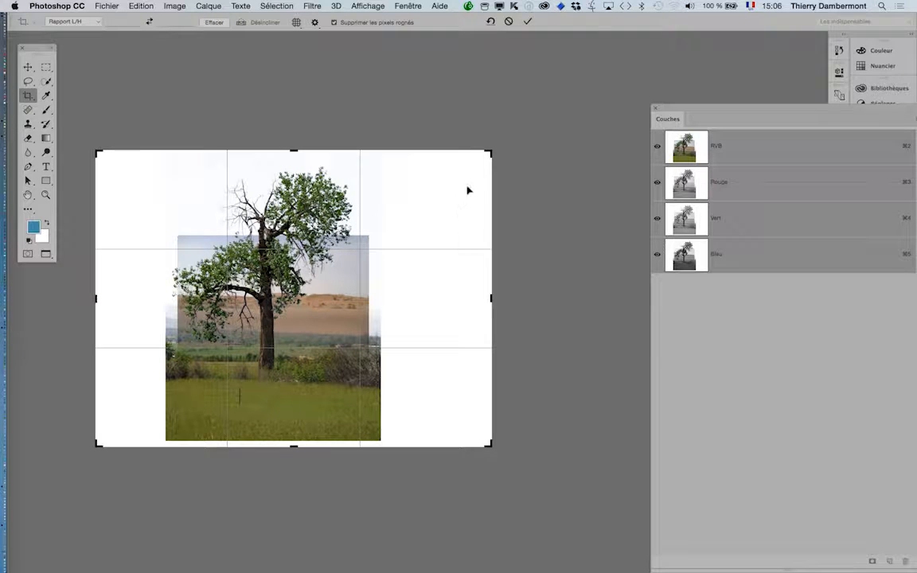
mouse_move(490, 152)
mouse_down()
mouse_move(432, 209)
mouse_move(507, 145)
mouse_up()
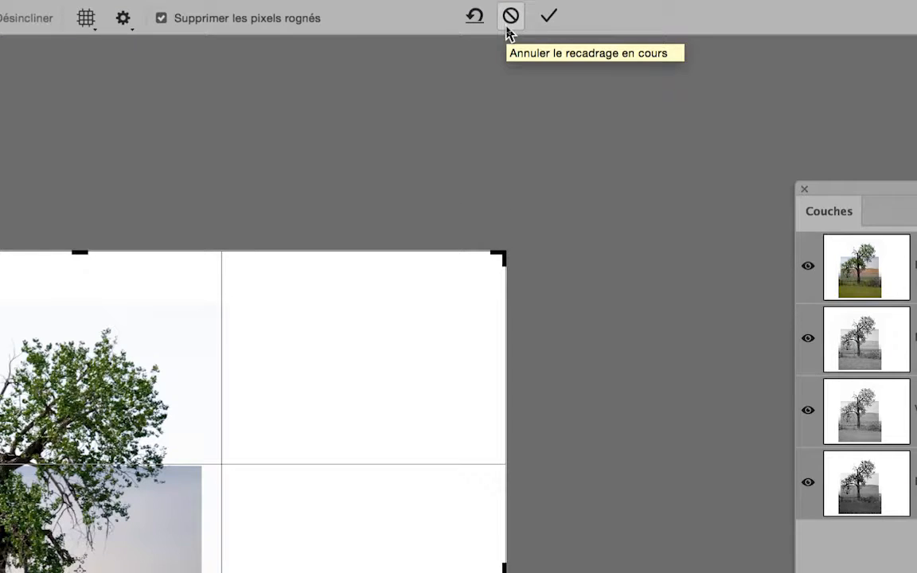
click(510, 32)
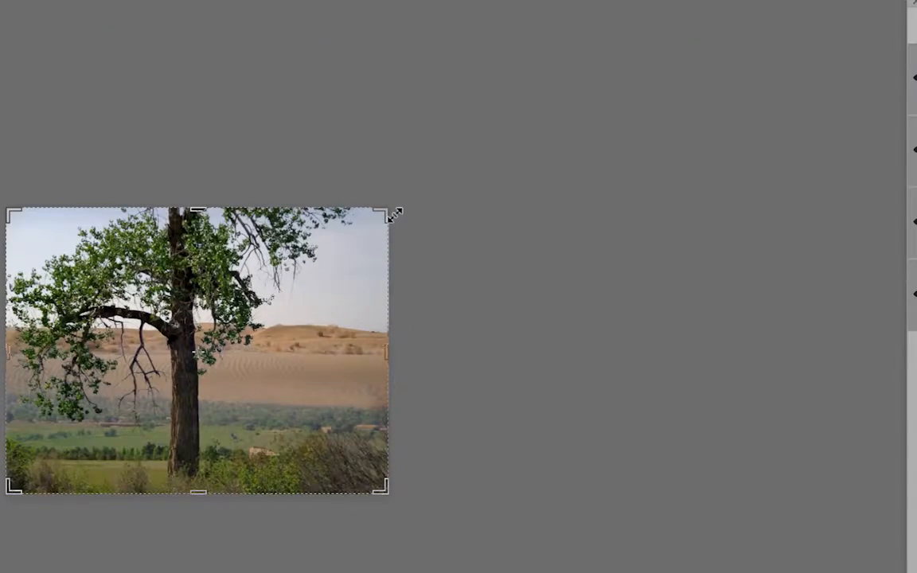
Extend the crop frame outward beyond the full tree photo on all sides and apply the crop to enlarge the canvas
drag(394, 215, 476, 122)
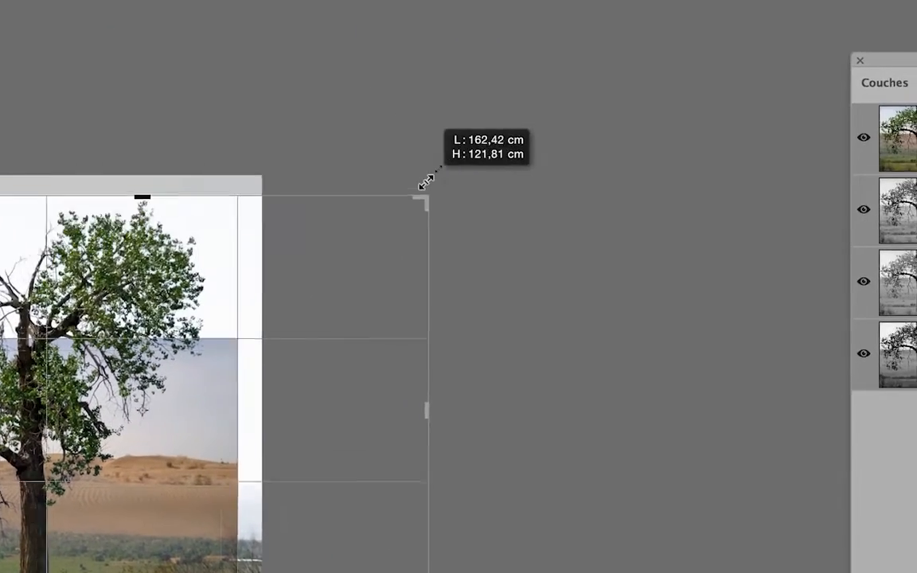
drag(425, 182, 435, 176)
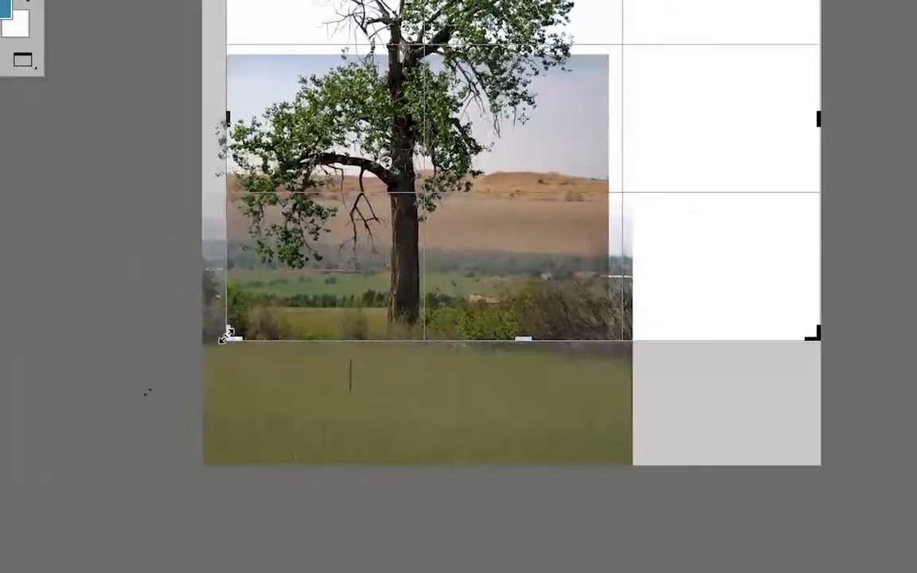
drag(225, 334, 0, 549)
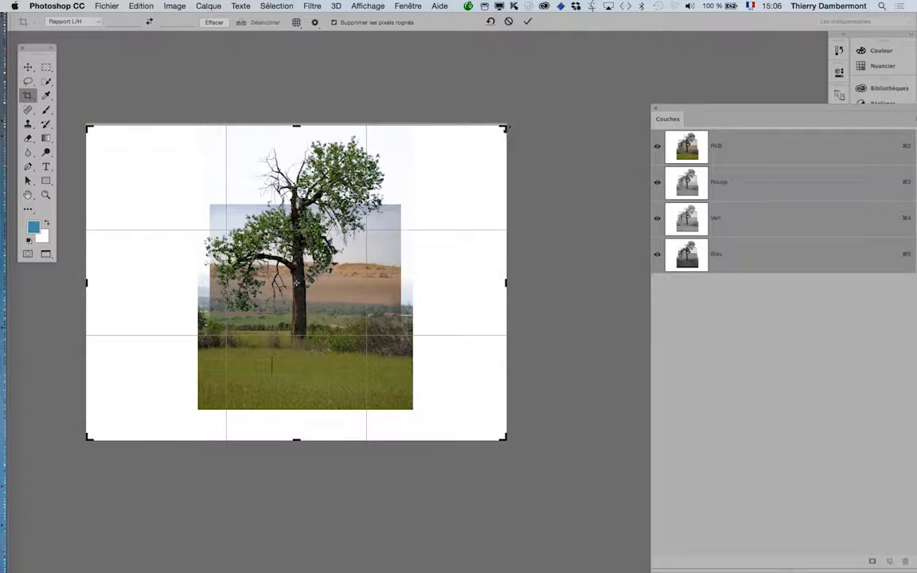
drag(503, 126, 523, 113)
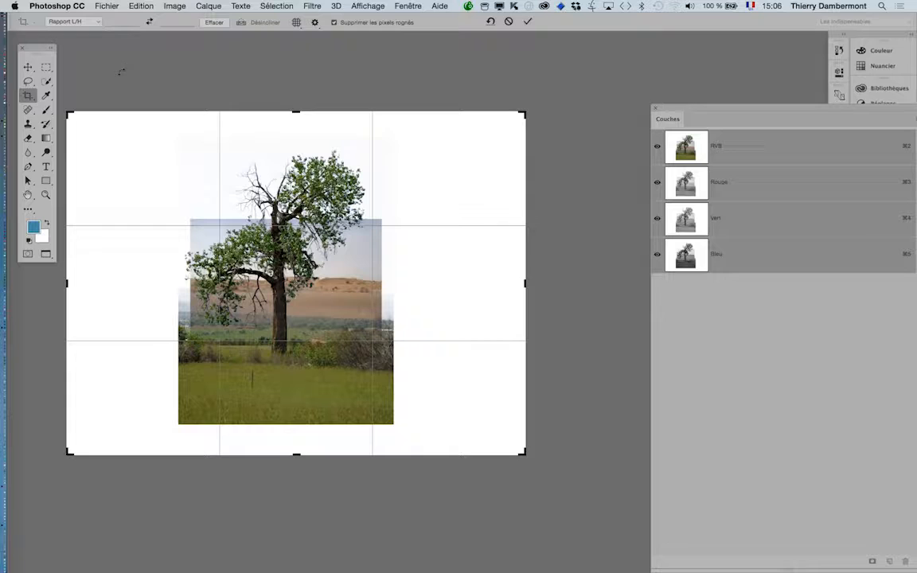
click(143, 6)
mouse_move(174, 6)
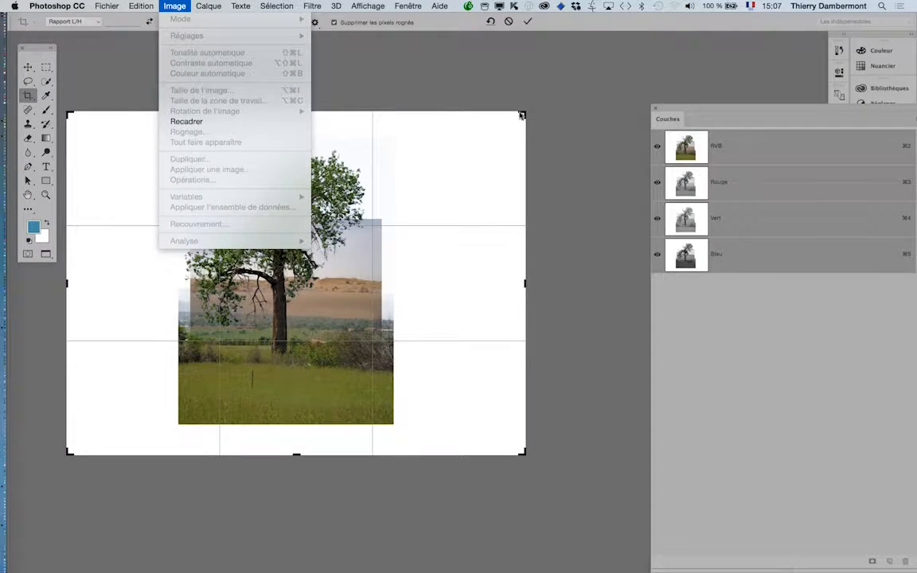
click(526, 115)
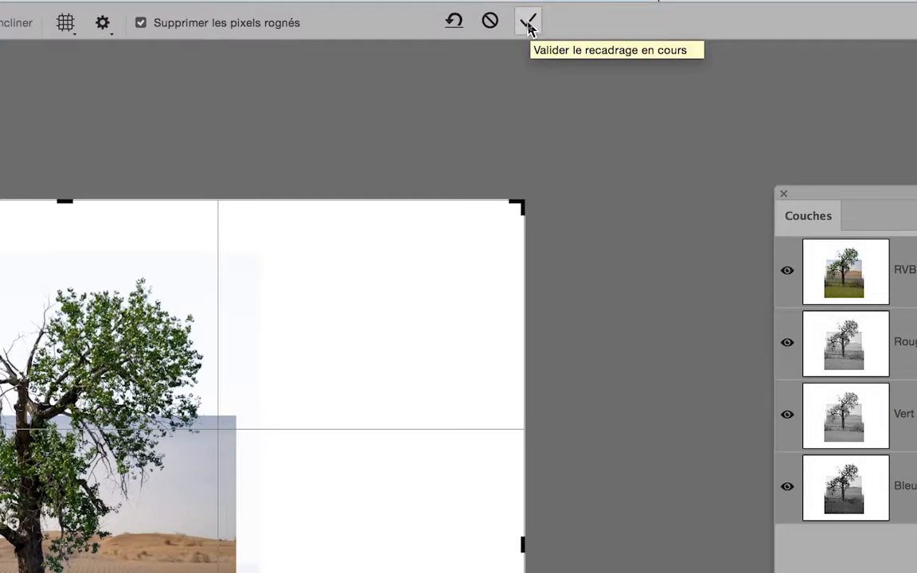
click(527, 23)
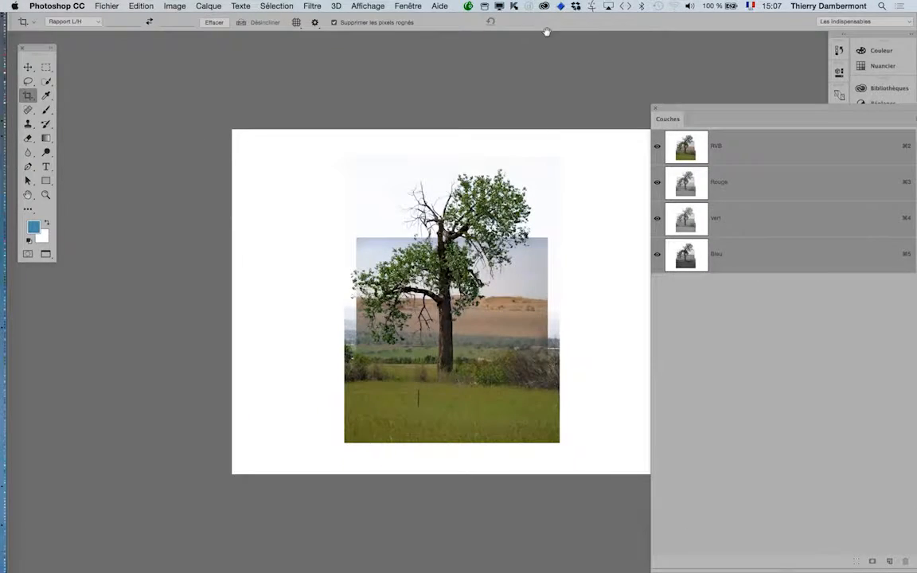
Save the enlarged document under the new name desert-02.psd in Photoshop format
drag(444, 218, 309, 187)
click(107, 6)
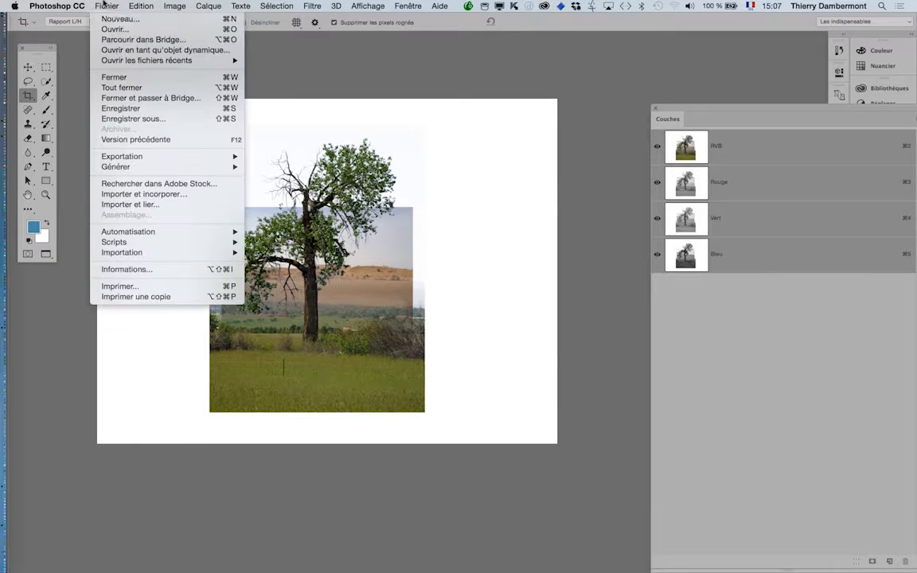
click(608, 233)
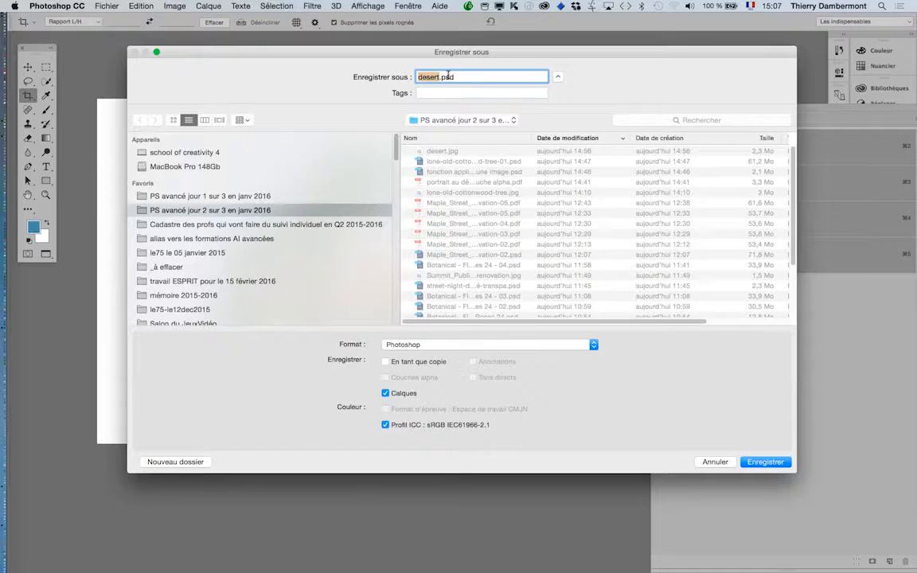
click(441, 78)
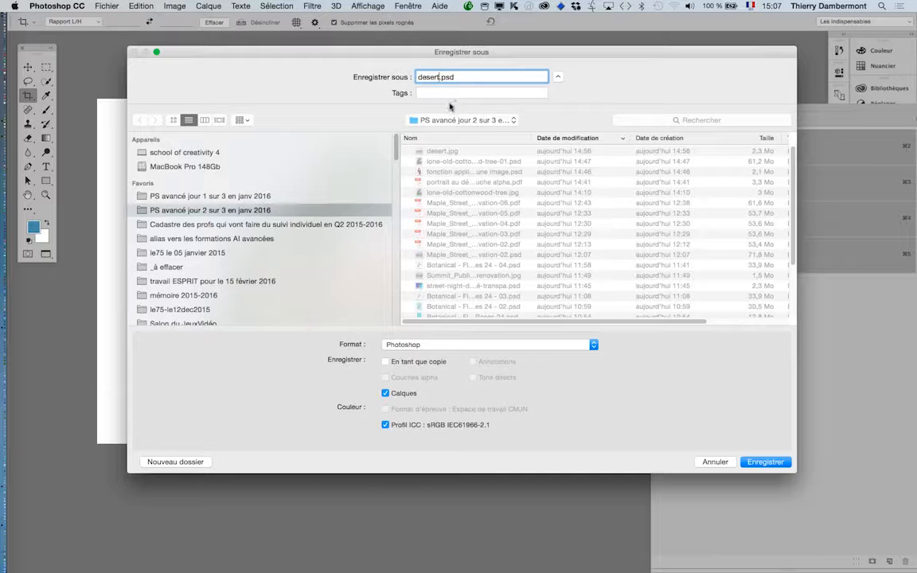
text(-02)
key(Return)
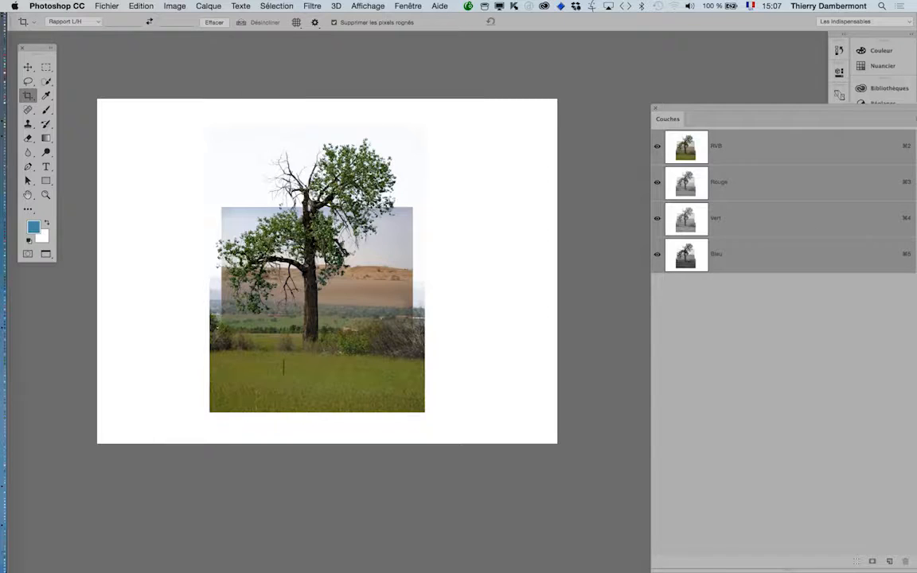
Replace the Couches panel with the Calques panel, detached as a floating panel and enlarged so both layers show
click(655, 109)
click(408, 6)
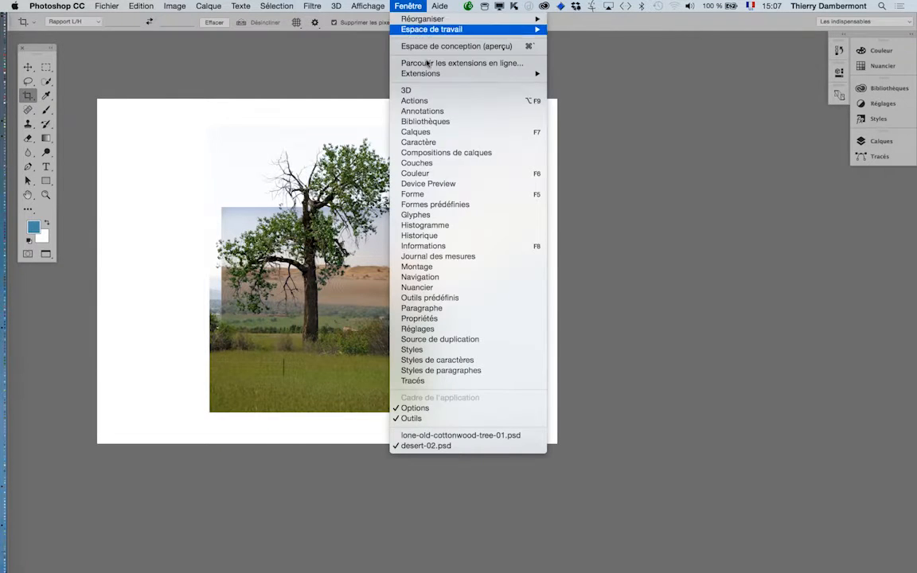
click(457, 132)
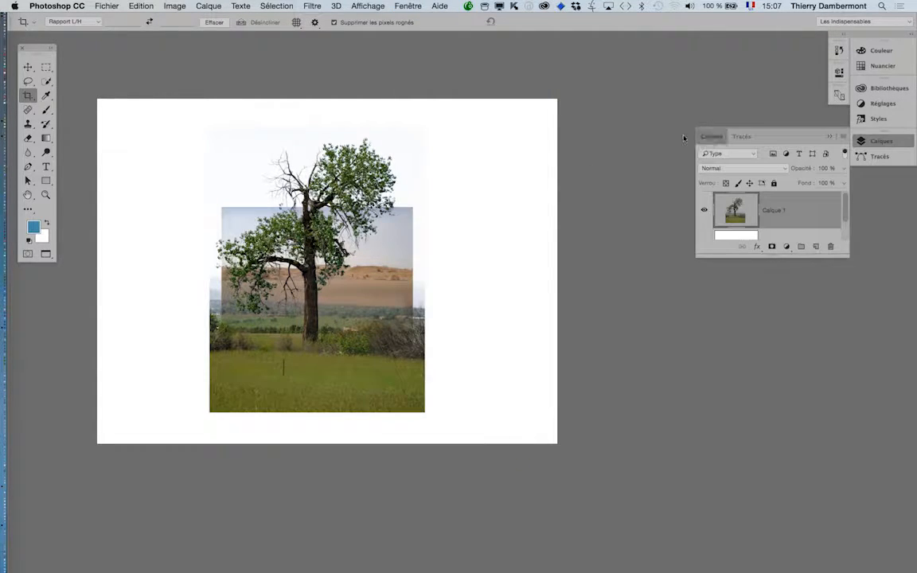
drag(683, 137, 536, 112)
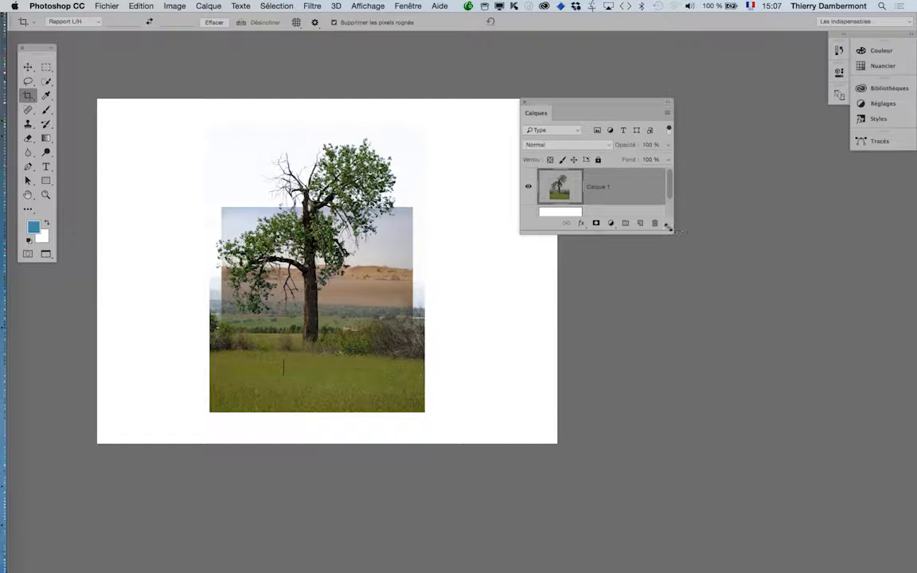
drag(668, 229, 703, 357)
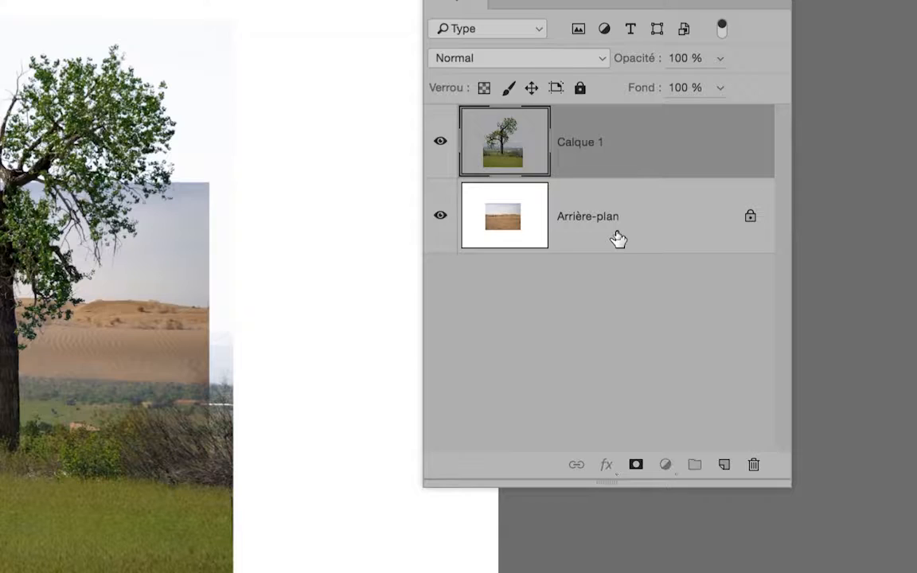
Move the Calques panel off the image and convert the locked Arrière-plan into a regular layer with default settings
click(618, 239)
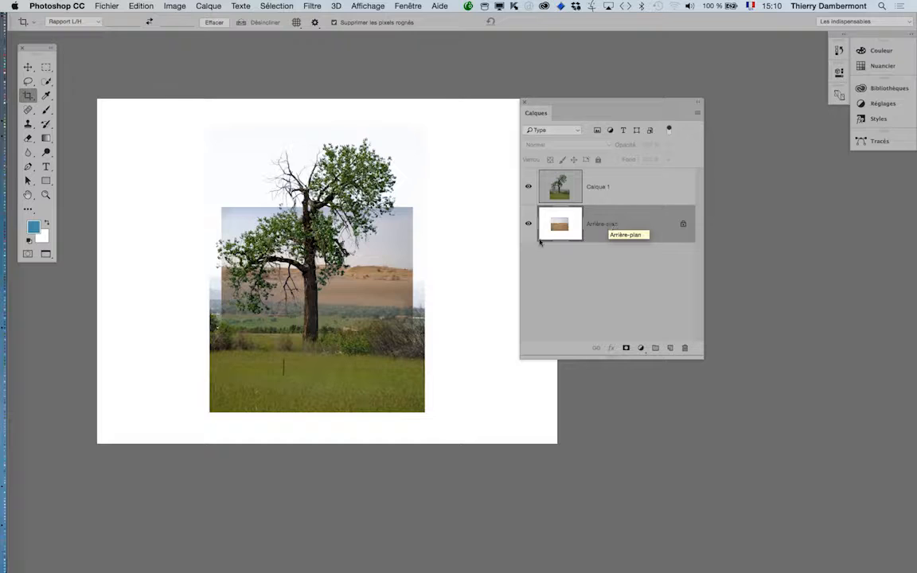
drag(566, 101, 691, 125)
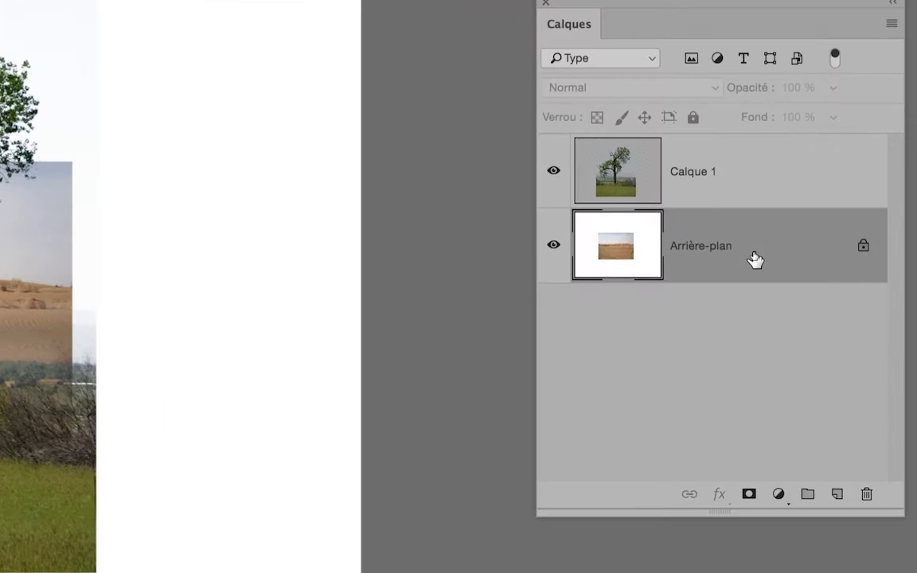
double_click(755, 259)
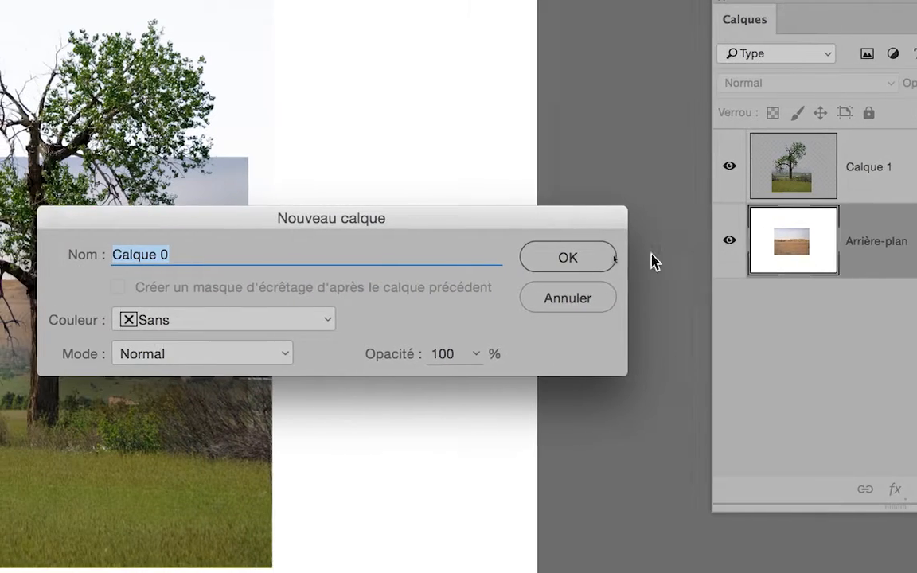
key(Return)
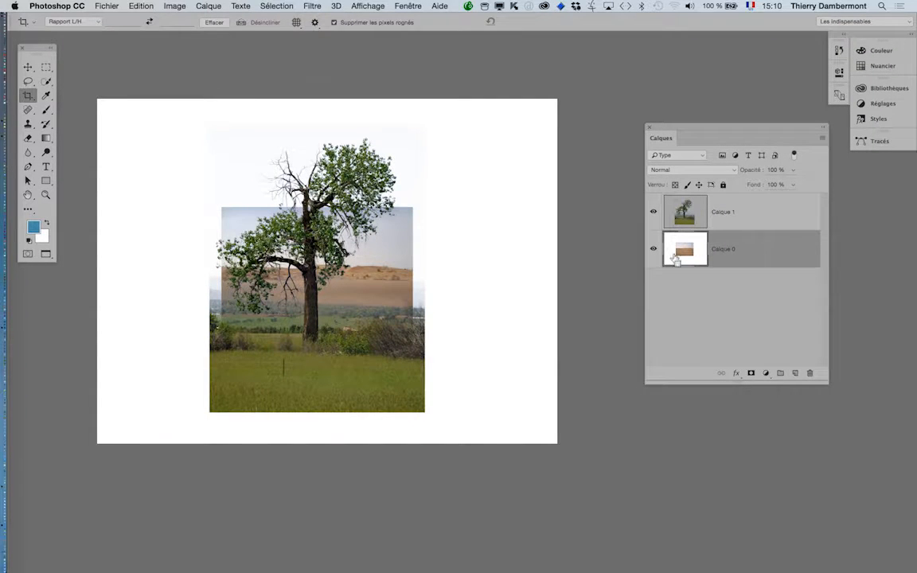
key(super+t)
scroll(468, 209, down, 3)
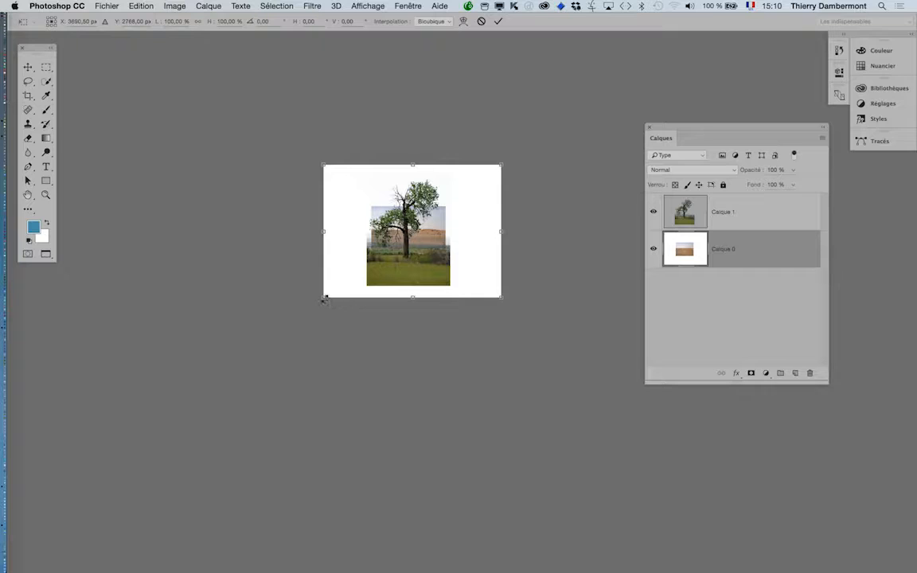
drag(322, 298, 254, 348)
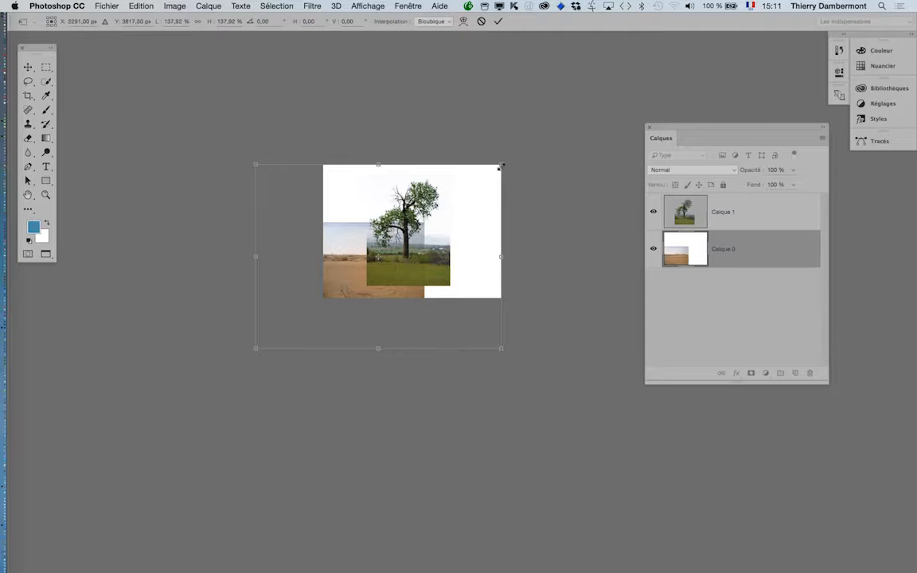
drag(501, 164, 552, 138)
drag(595, 111, 614, 96)
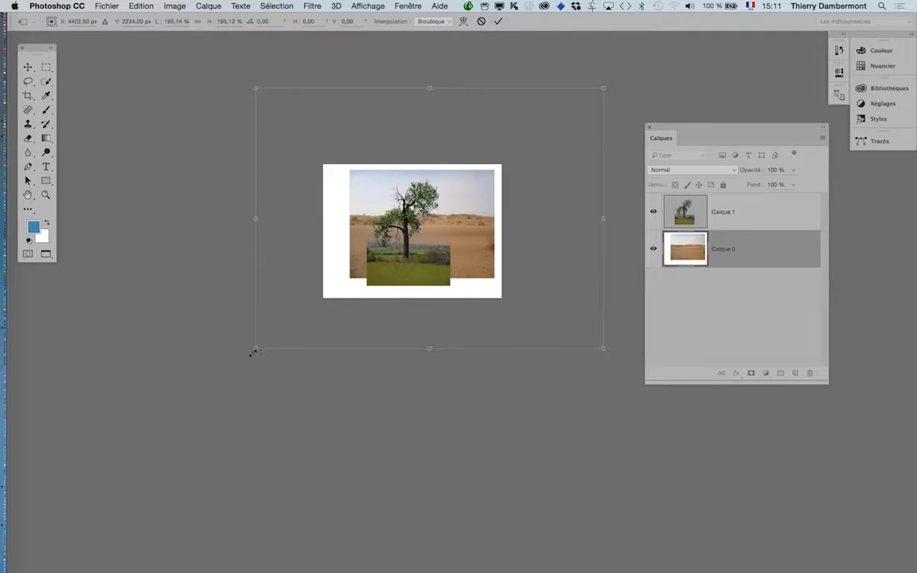
key(Escape)
Enlarge the desert layer Calque 0 proportionally with Free Transform until the desert covers the whole canvas behind the tree, and apply it
key(c)
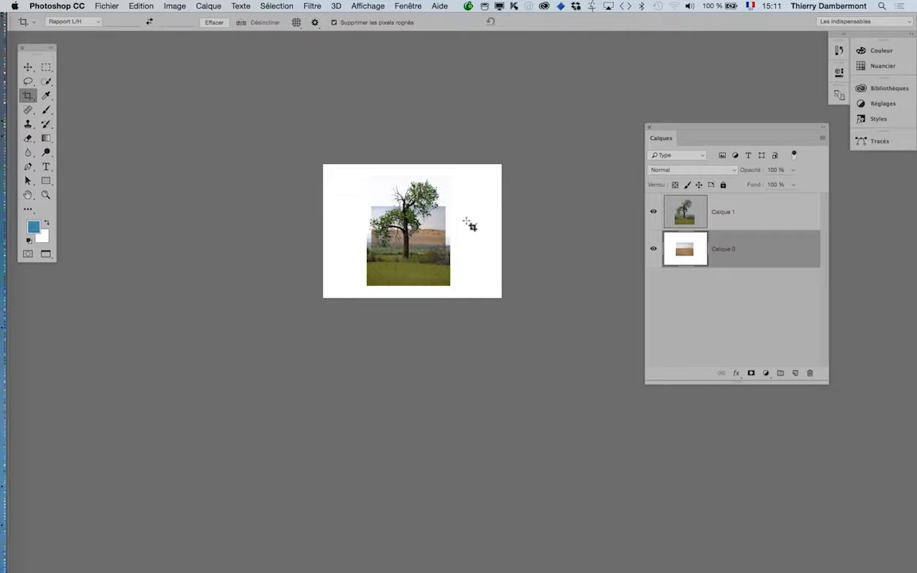
key(ctrl+t)
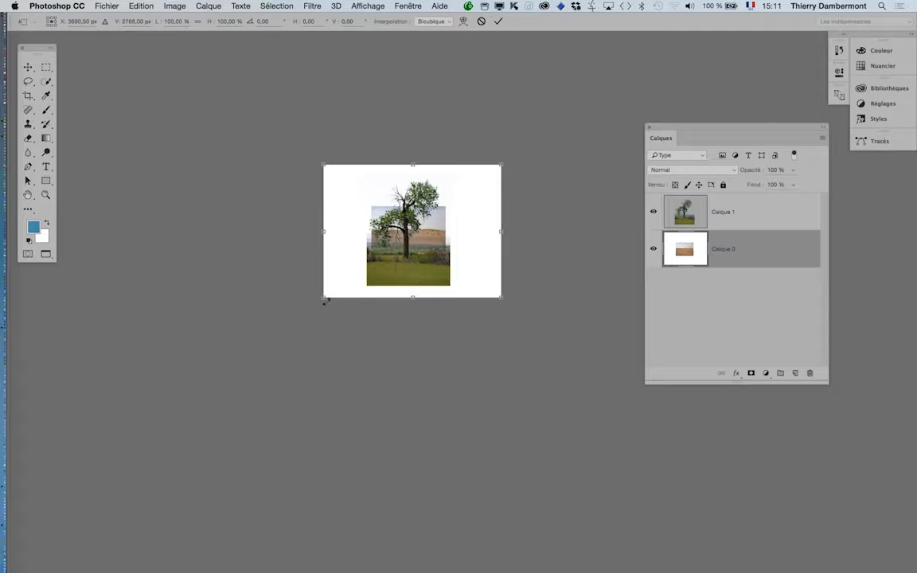
drag(325, 301, 215, 371)
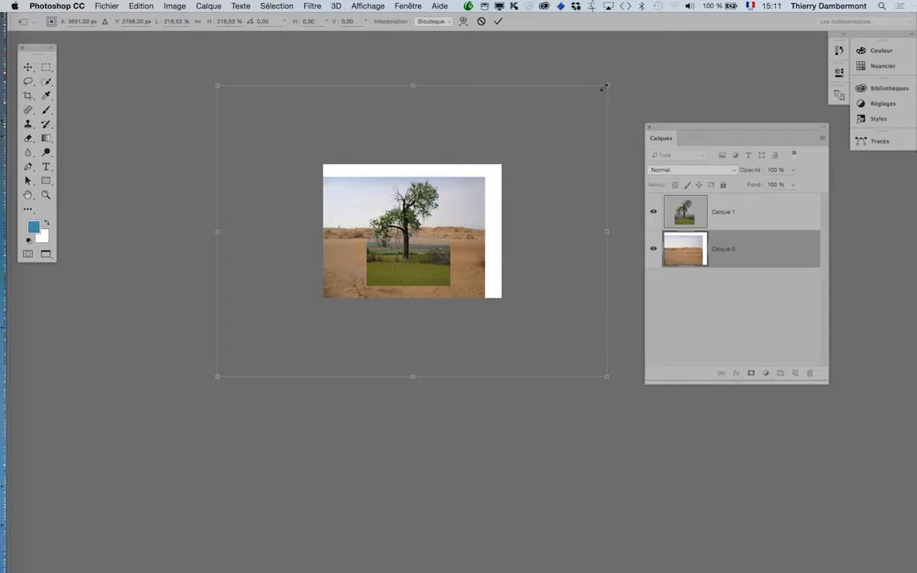
drag(602, 88, 638, 62)
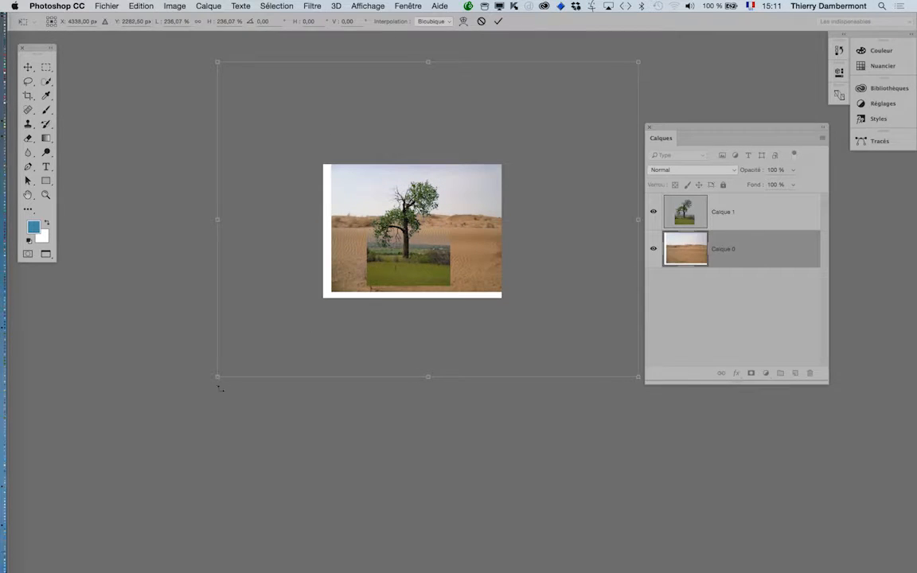
drag(217, 376, 203, 388)
click(498, 21)
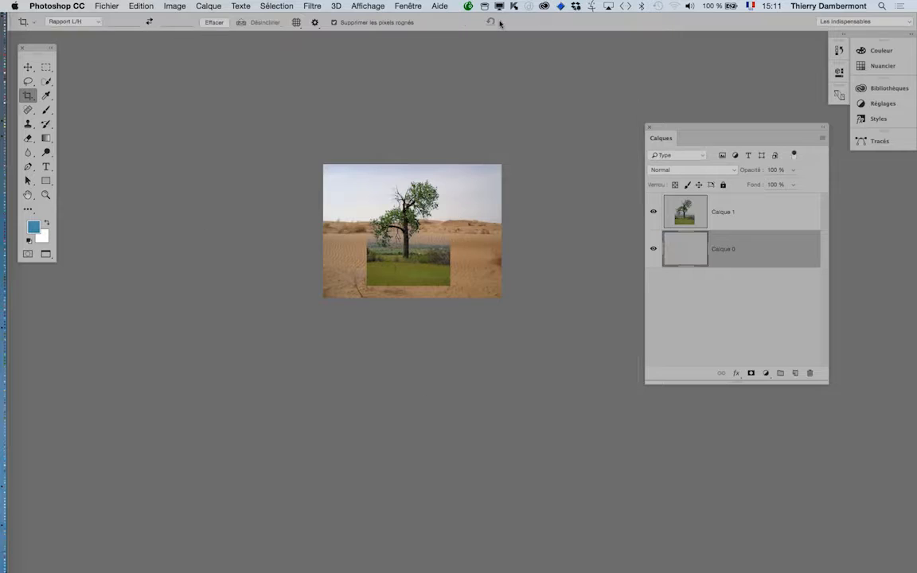
Save the document as a new version named desert-03.psd in Photoshop format with its layers
super+click(443, 234)
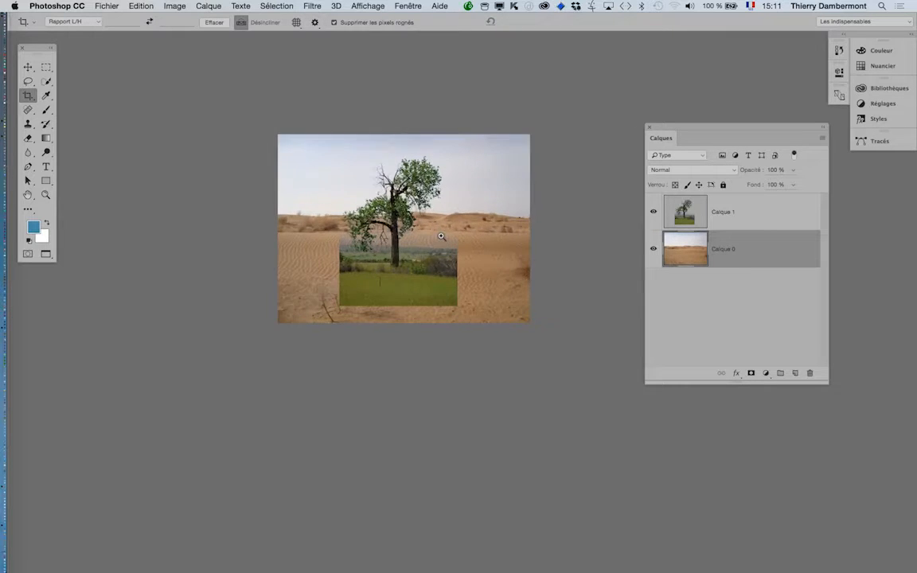
super+click(443, 234)
super+click(442, 234)
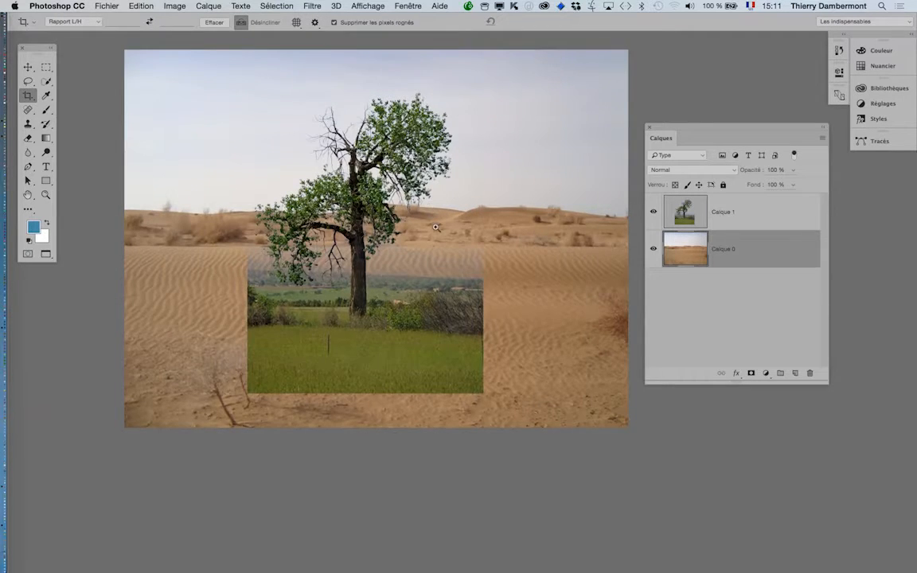
super+click(444, 239)
drag(447, 256, 481, 313)
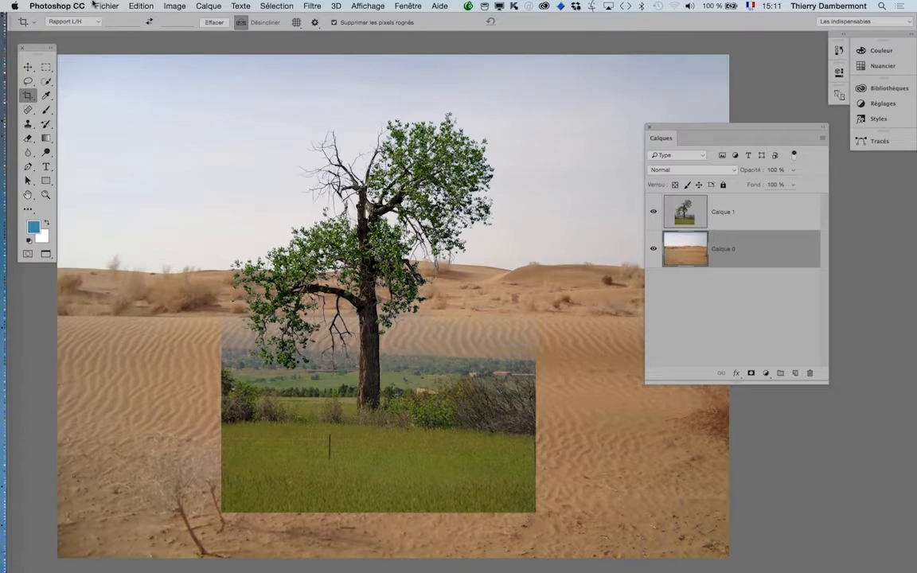
click(96, 6)
click(133, 118)
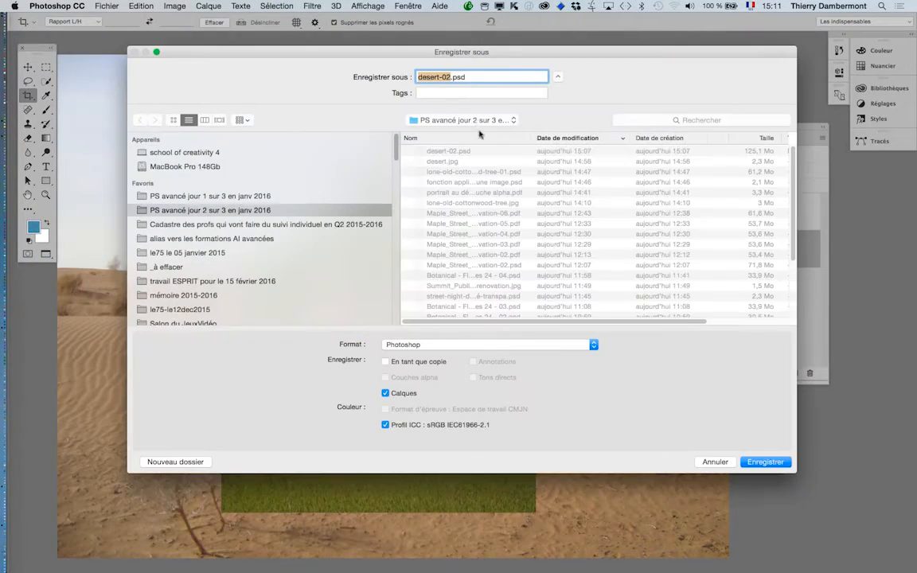
click(449, 82)
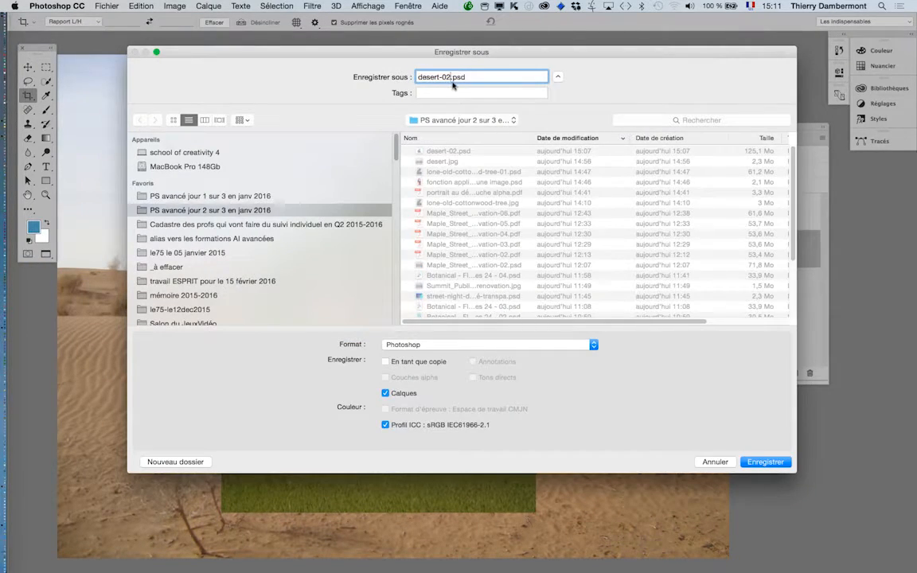
key(BackSpace)
text(3)
click(765, 462)
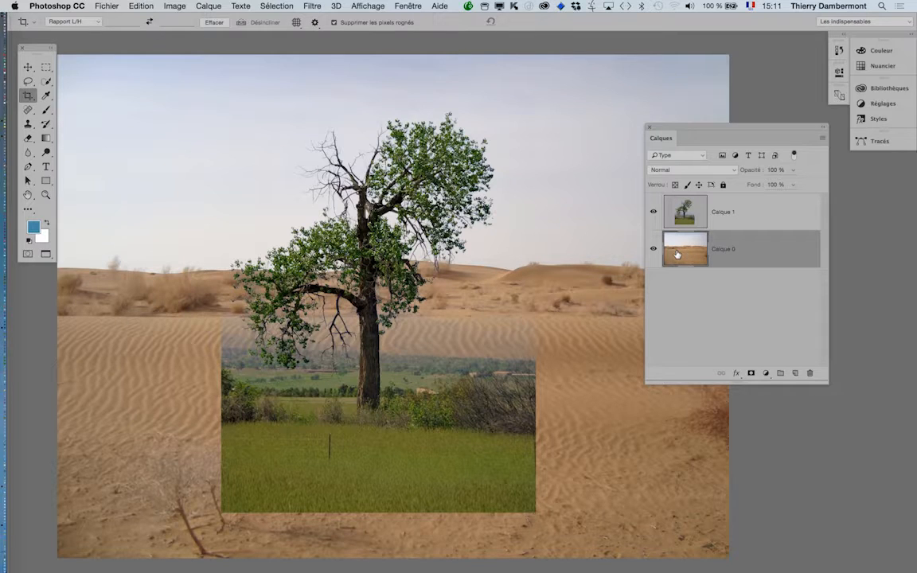
scroll(553, 292, down, 5)
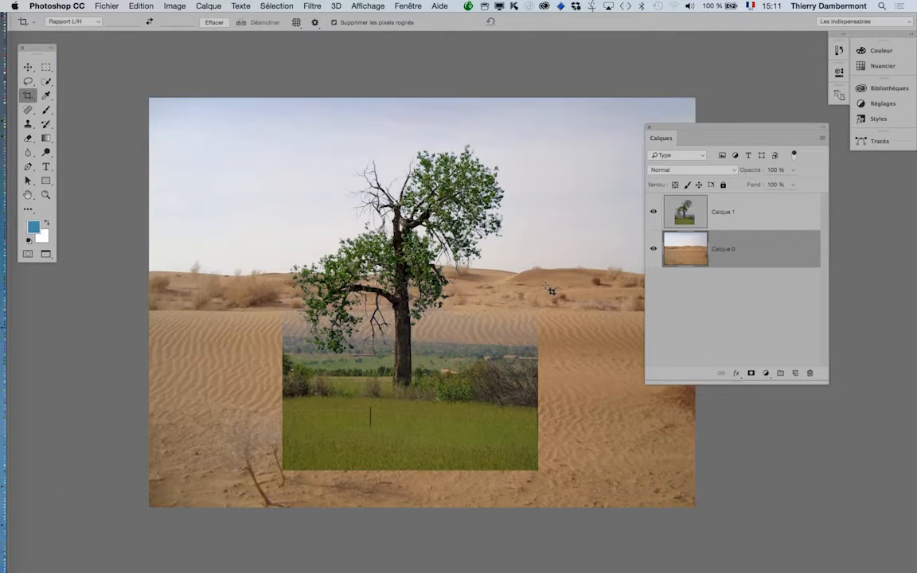
drag(432, 271, 354, 247)
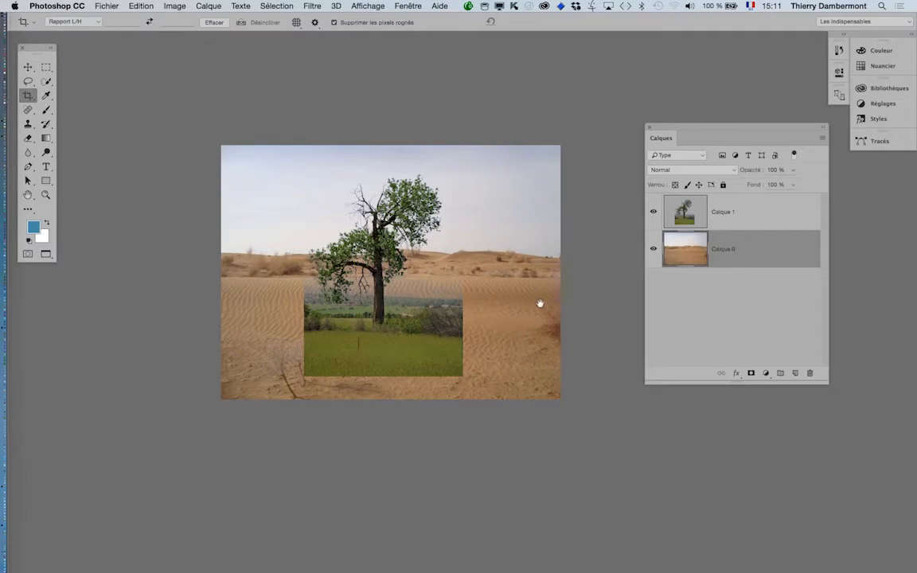
drag(451, 290, 351, 274)
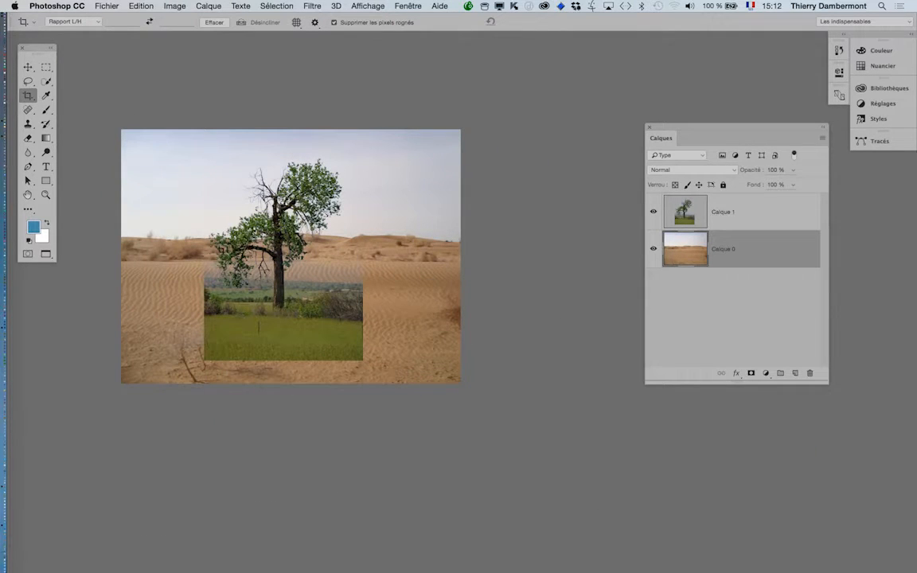